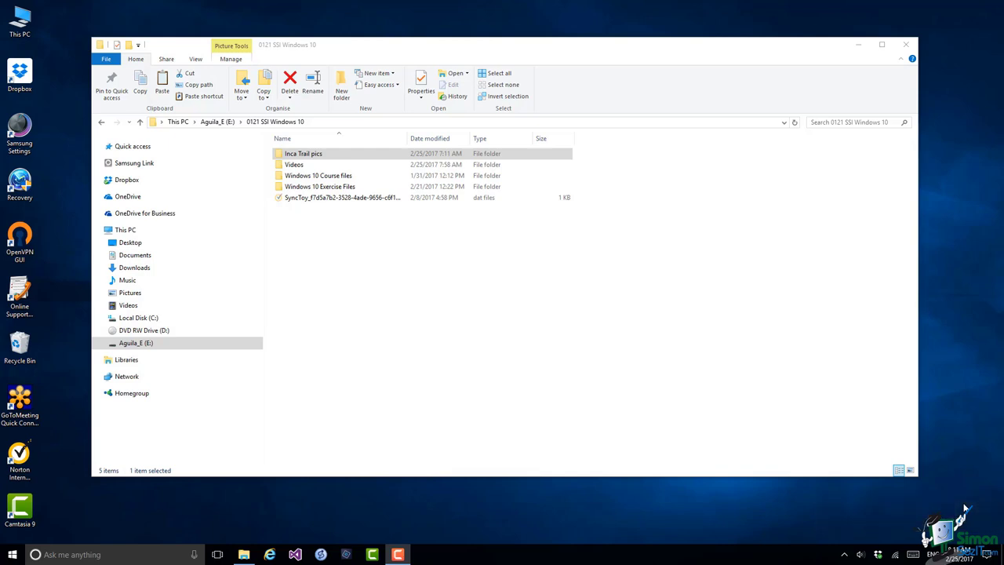
Step: Title the blank DVD in DVD RW Drive (D:) 'Inca Trail Pics', keeping 'Like a USB flash drive'
{"action": "left_click", "coordinate": [126, 334]}
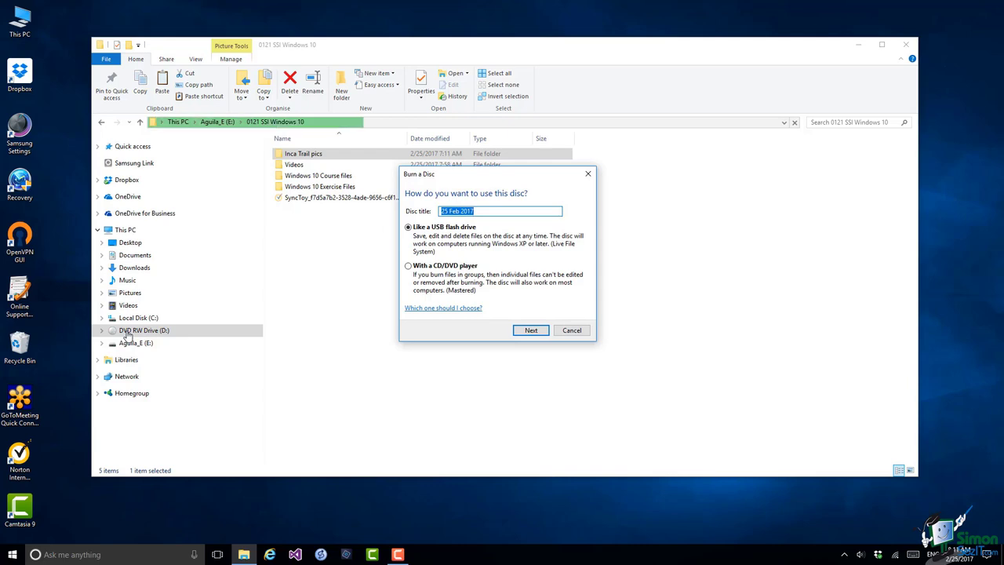
{"action": "type", "text": "Inca"}
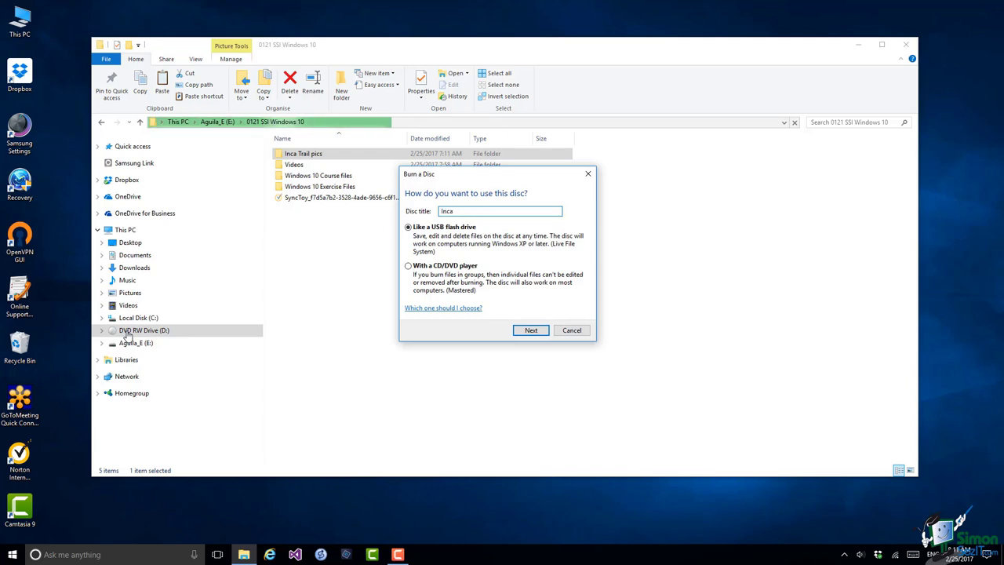
{"action": "type", "text": " Trail"}
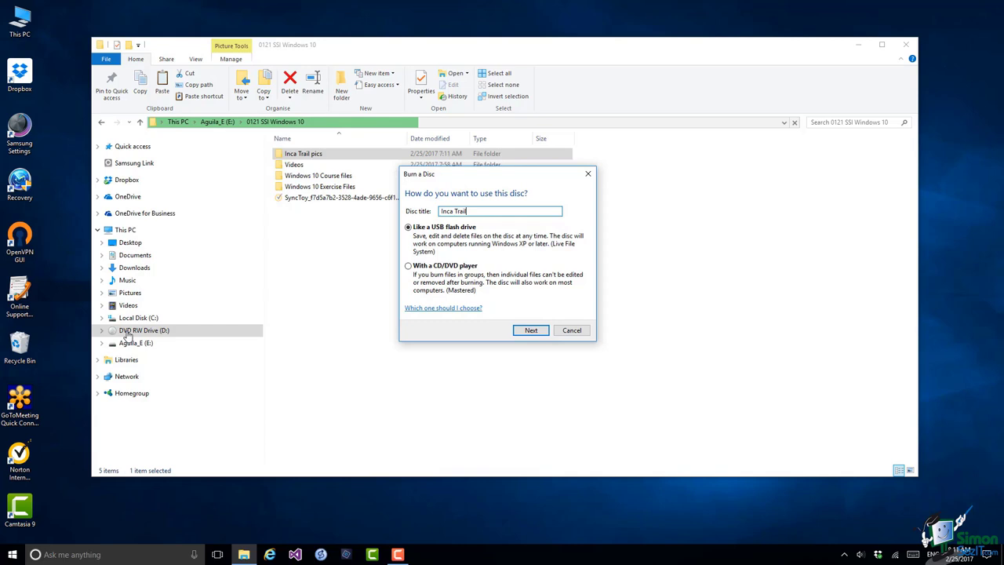
{"action": "type", "text": " P"}
{"action": "type", "text": "ics"}
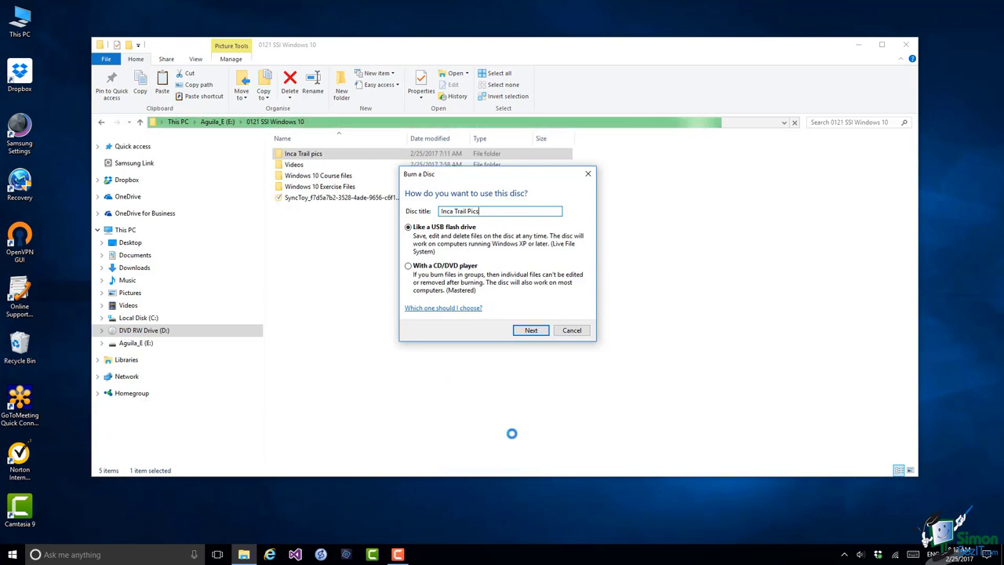
Step: Confirm the 'Inca Trail Pics' title and USB-flash-drive format so the empty disc opens
{"action": "left_click", "coordinate": [531, 330]}
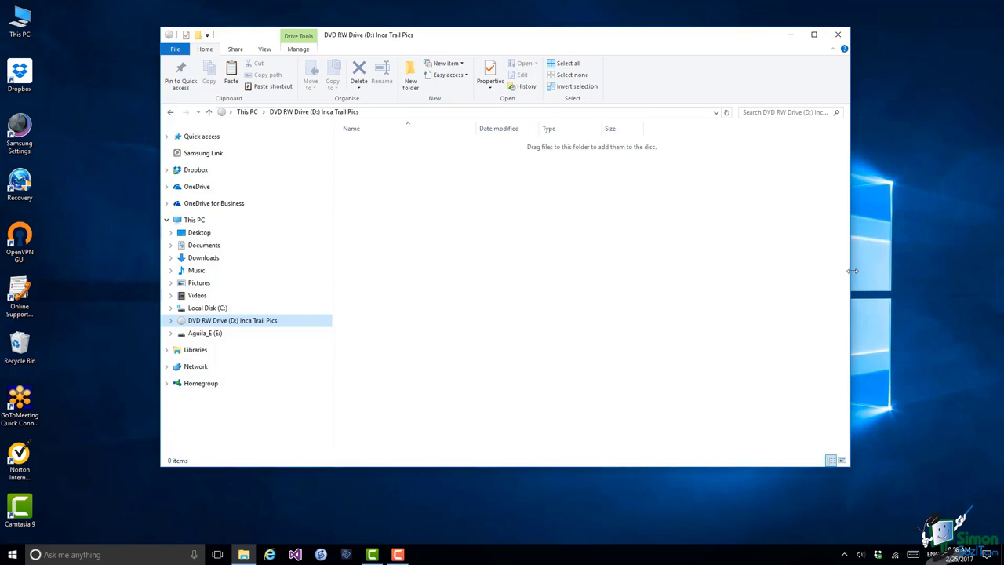
Step: Narrow the DVD window, move it to the right, and open a second File Explorer window
{"action": "left_click_drag", "start_coordinate": [853, 271], "coordinate": [538, 305]}
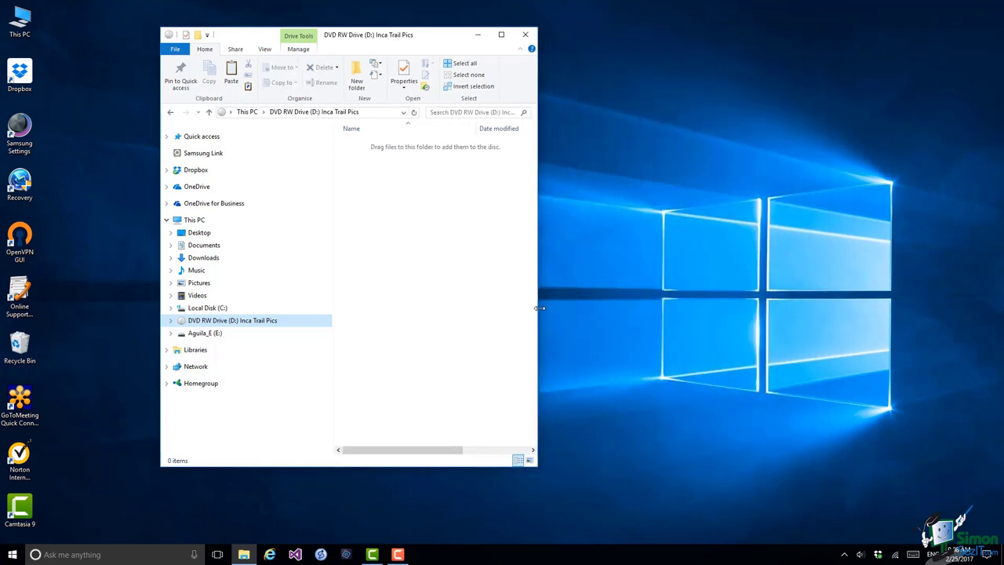
{"action": "left_click_drag", "start_coordinate": [336, 38], "coordinate": [737, 52]}
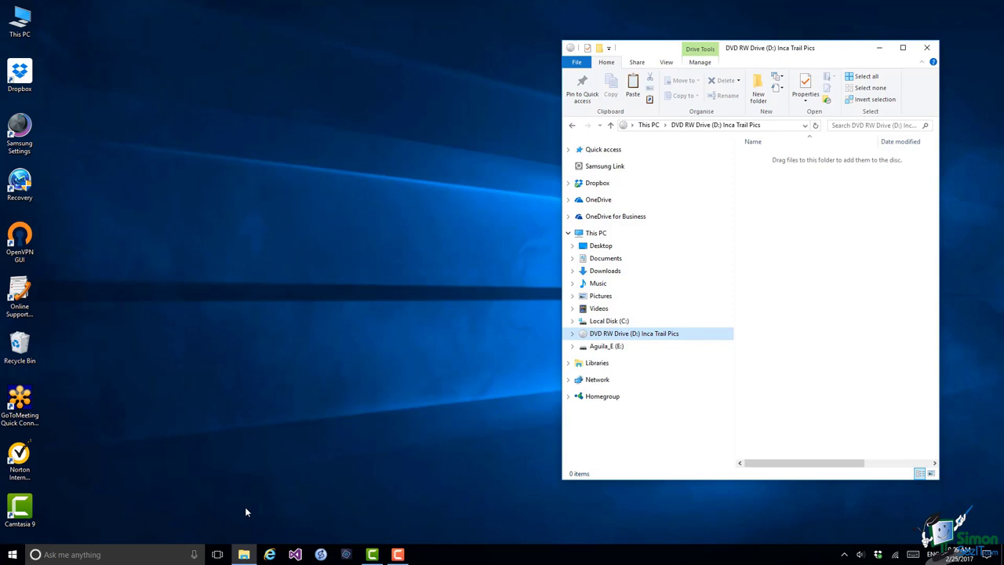
{"action": "right_click", "coordinate": [243, 555]}
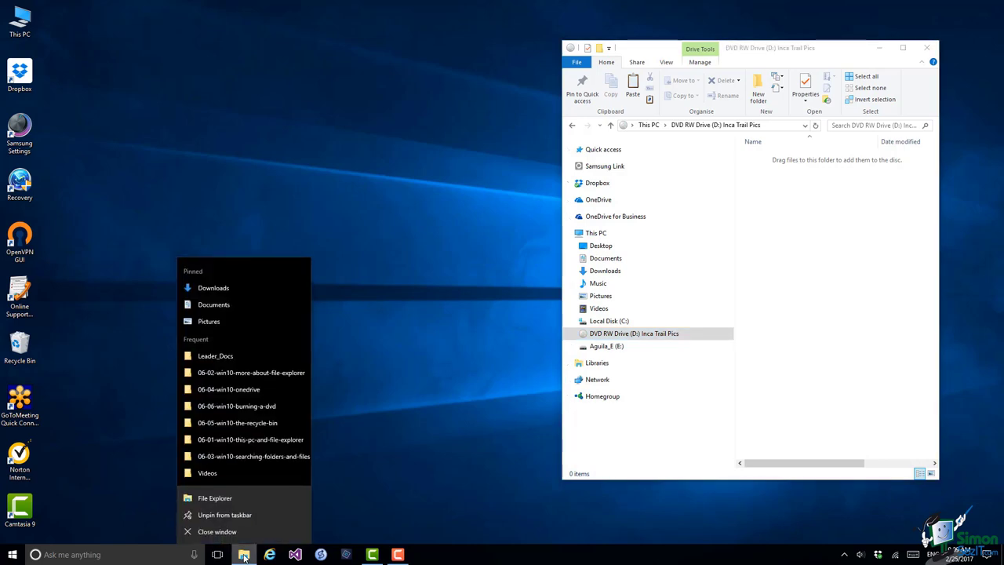
{"action": "left_click", "coordinate": [225, 503]}
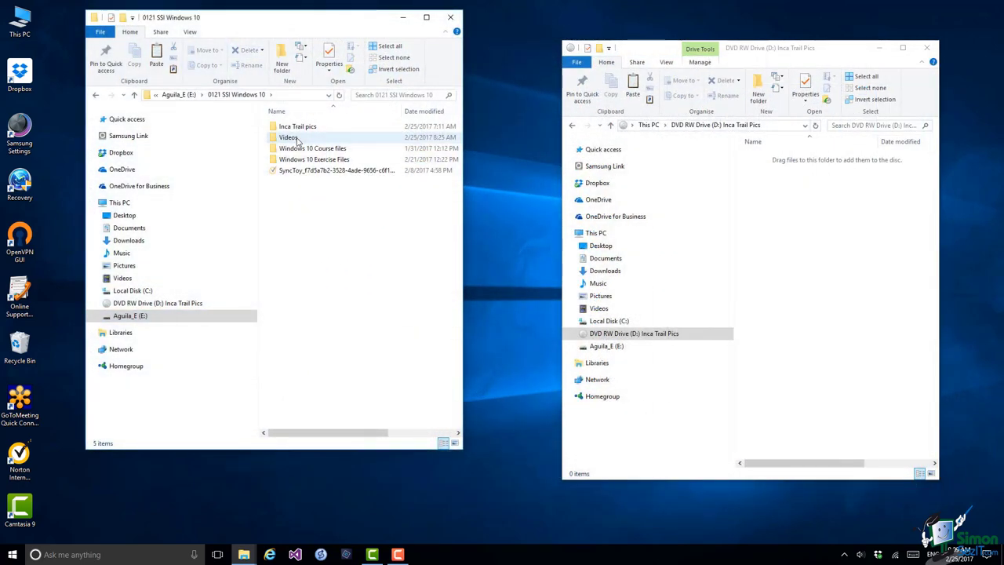
Step: Drag the Inca Trail pics folder onto DVD RW Drive (D:) to copy it to the disc
{"action": "left_click", "coordinate": [299, 127]}
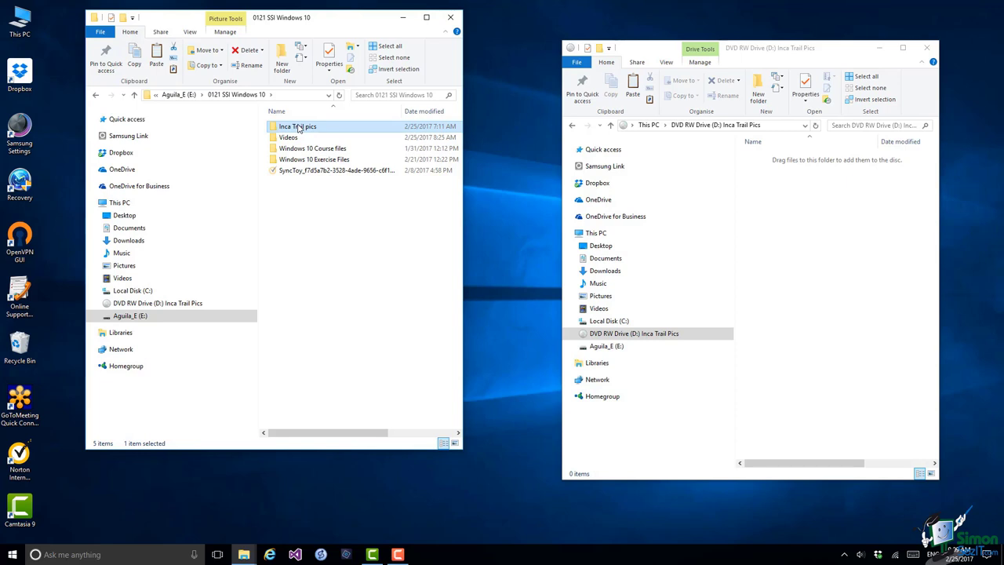
{"action": "left_click_drag", "start_coordinate": [298, 127], "coordinate": [542, 305]}
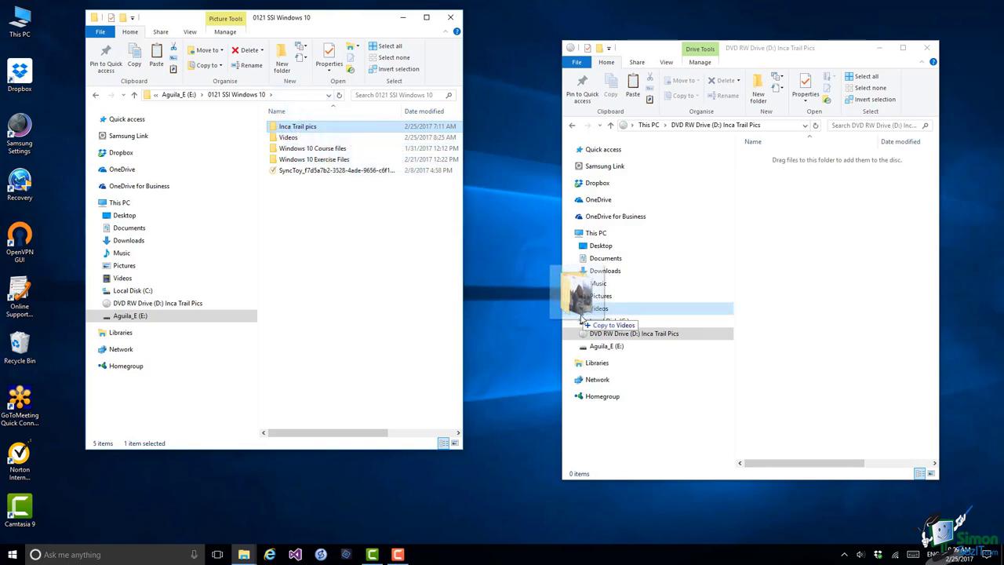
{"action": "left_click_drag", "start_coordinate": [541, 305], "coordinate": [612, 336]}
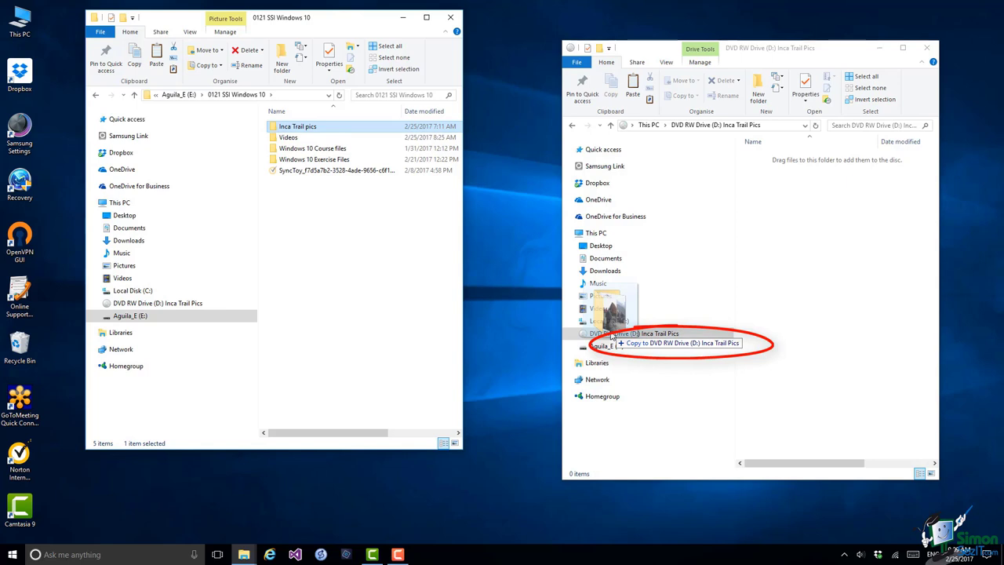
{"action": "left_click_drag", "start_coordinate": [612, 335], "coordinate": [611, 336]}
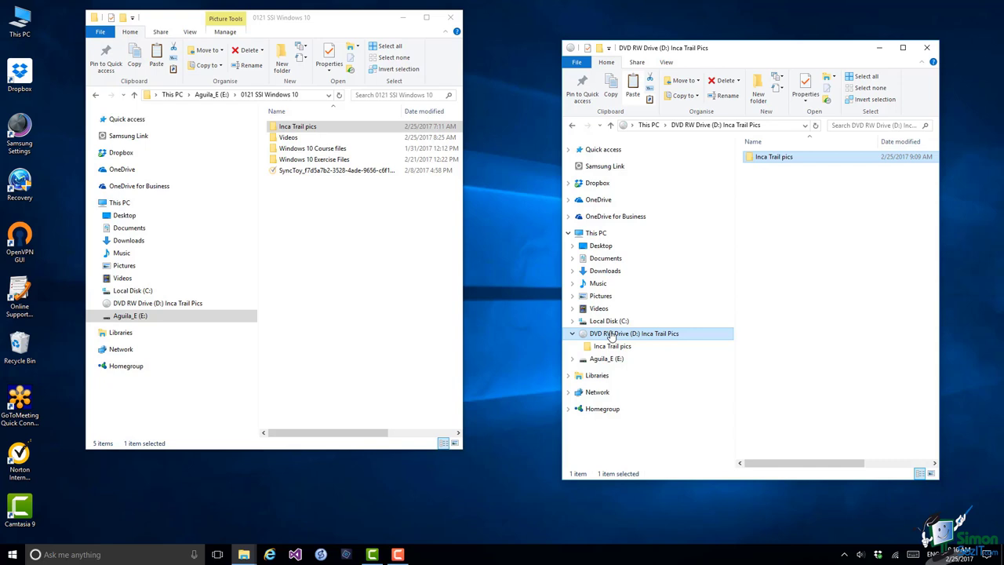
Step: Use Close session on DVD RW Drive (D:) so the disc works on other computers
{"action": "right_click", "coordinate": [611, 335]}
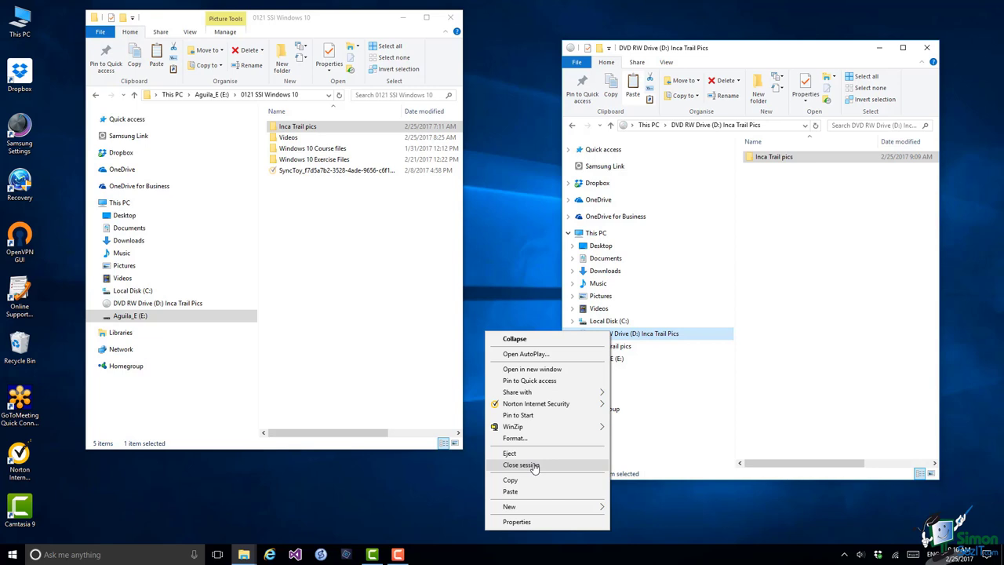
{"action": "left_click", "coordinate": [534, 468]}
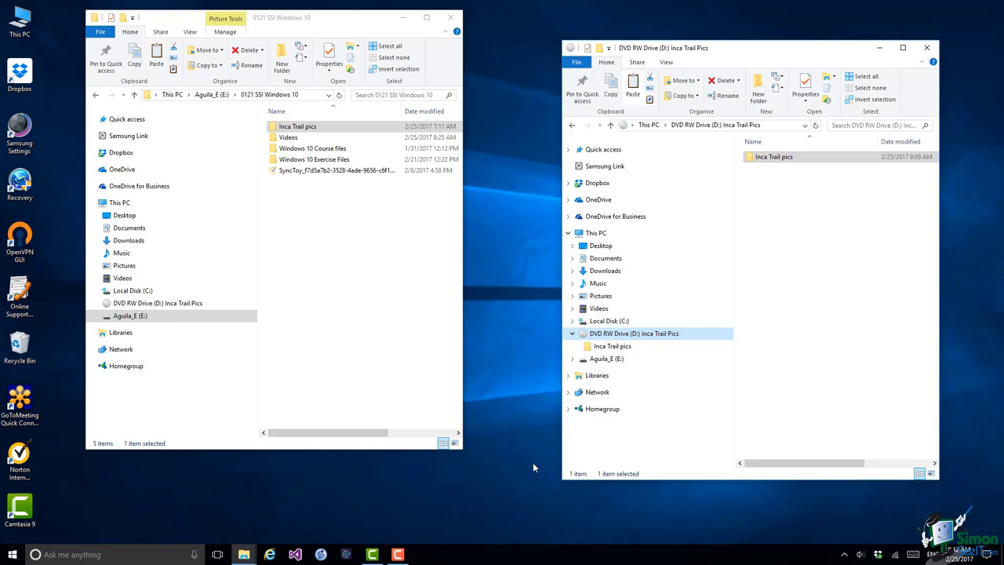
Step: Eject the Inca Trail Pics disc from DVD RW Drive (D:)
{"action": "right_click", "coordinate": [614, 338]}
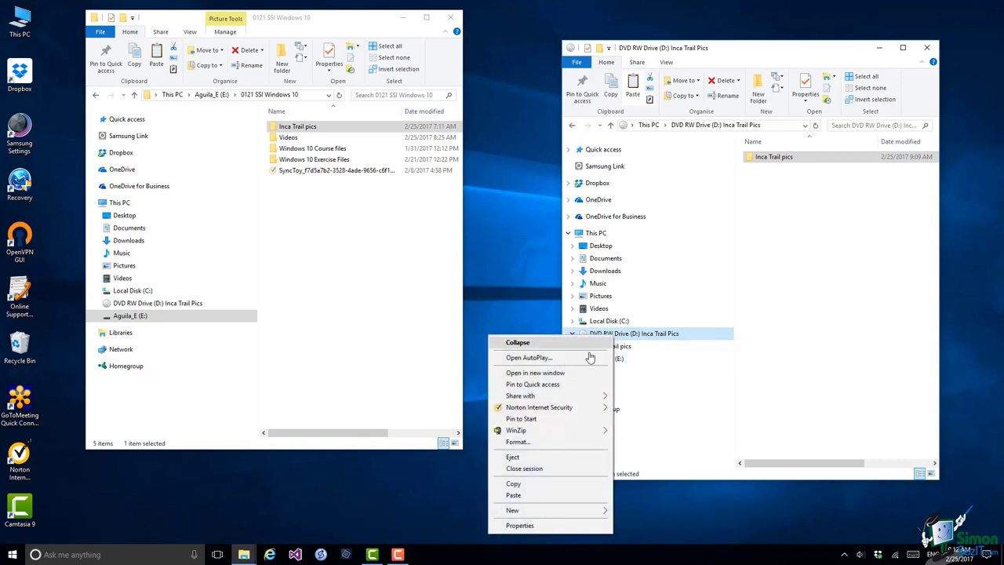
{"action": "left_click", "coordinate": [528, 458]}
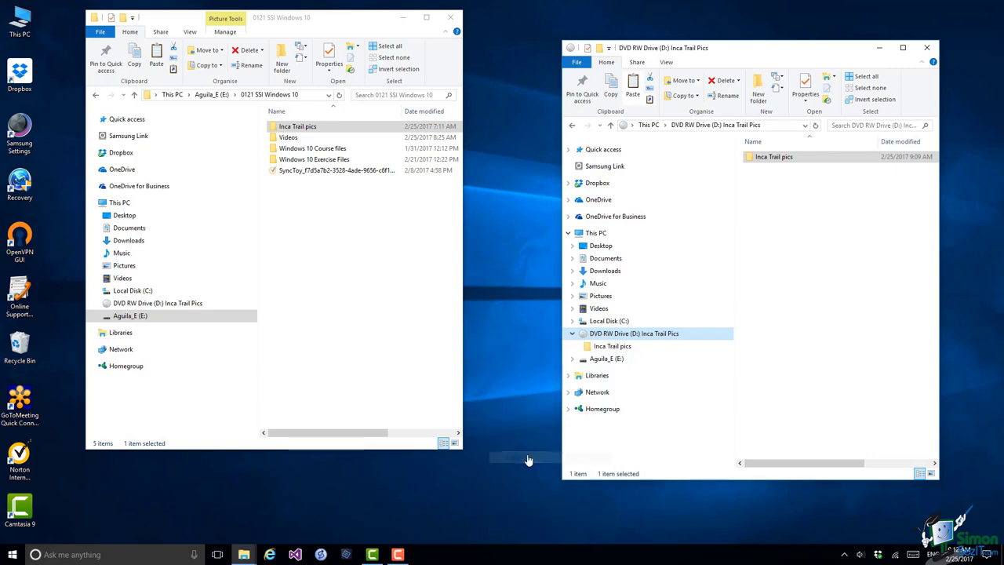